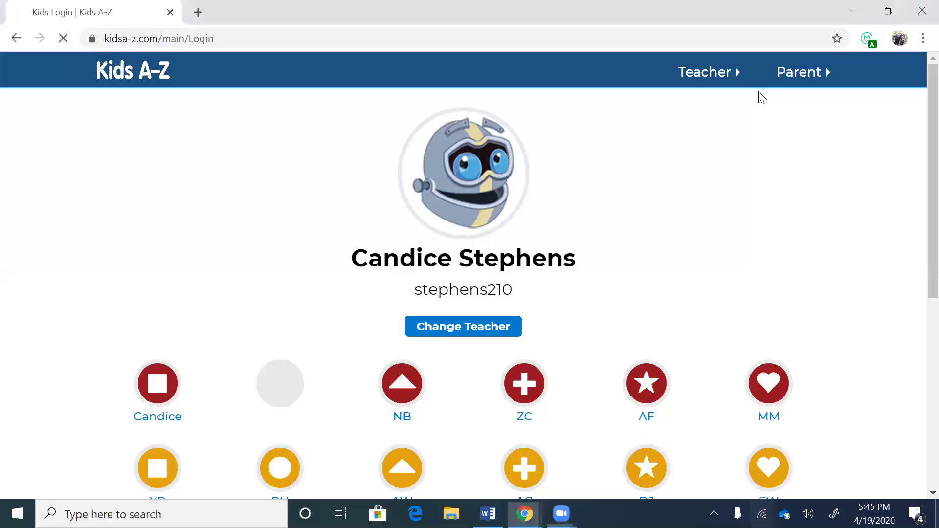
Choose the first student in the class and sign in with their password.
key("Return")
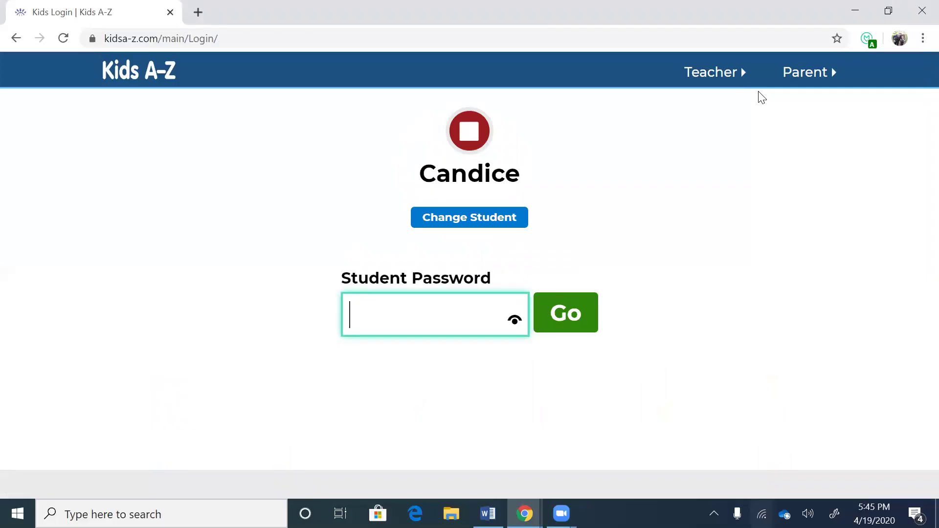
type("aa")
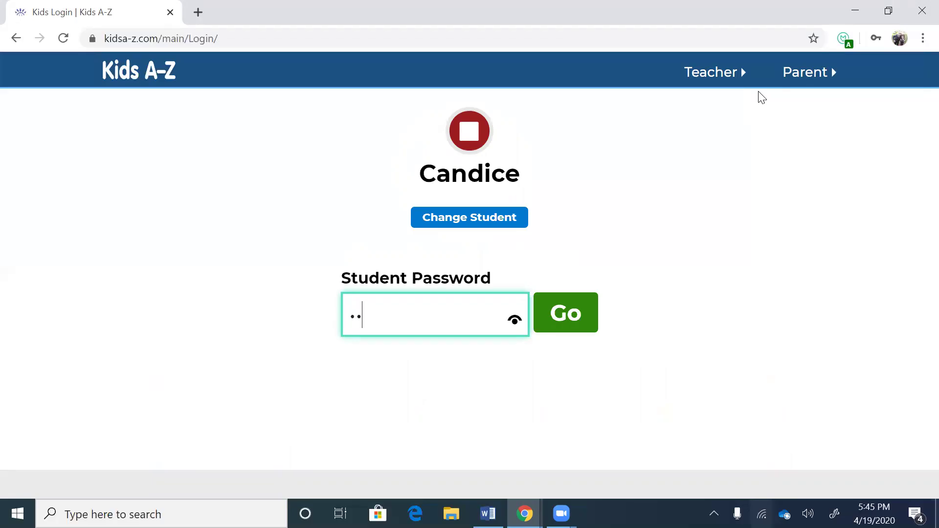
type("aa")
key("Return")
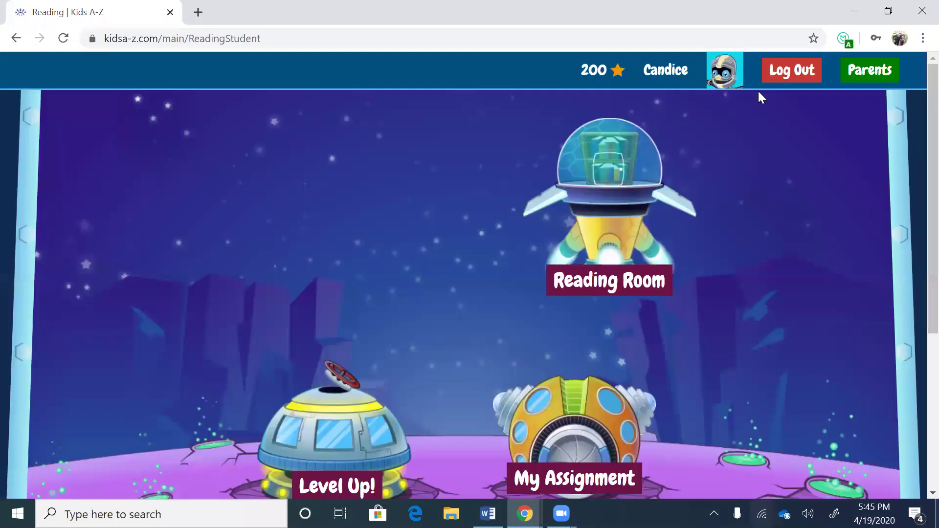
scroll(759, 98, "down", 1)
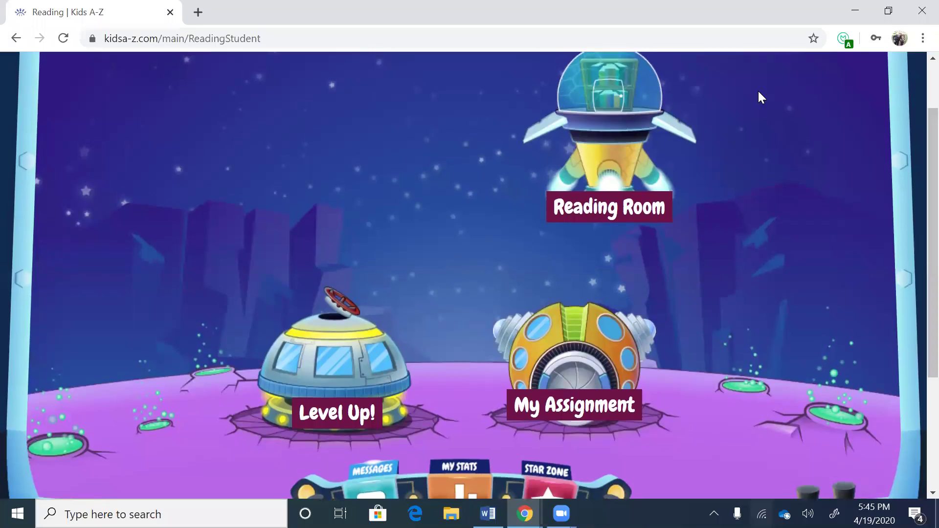
Show the assignment list, briefly viewing The Three Little Pigs before returning to it.
left_click(574, 405)
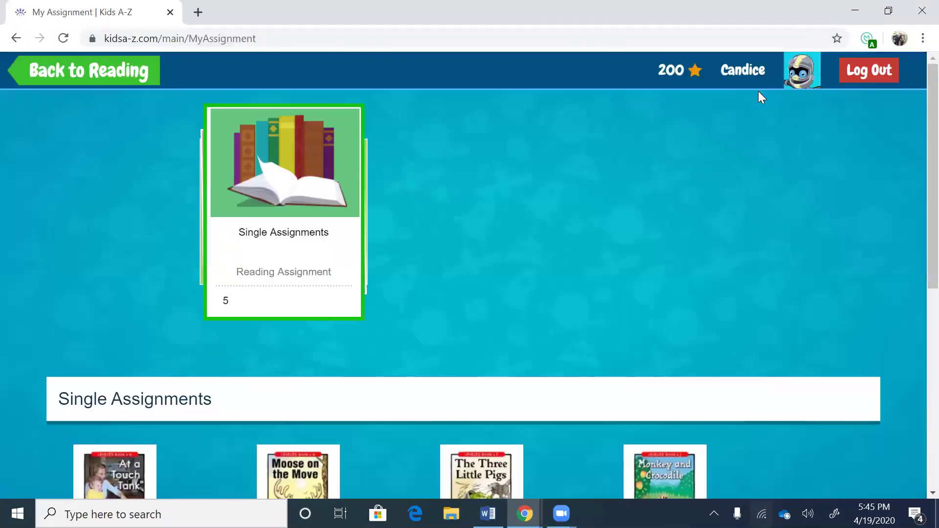
scroll(760, 97, "down", 2)
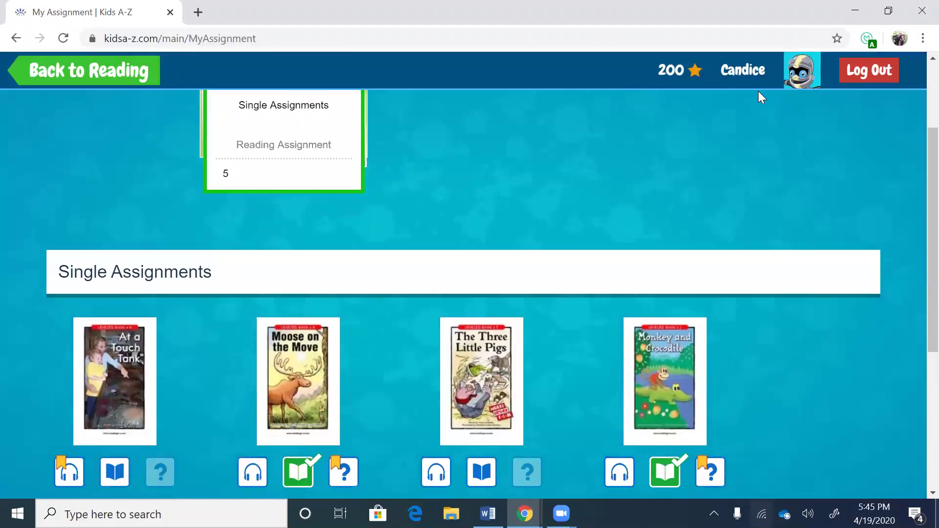
scroll(761, 97, "down", 1)
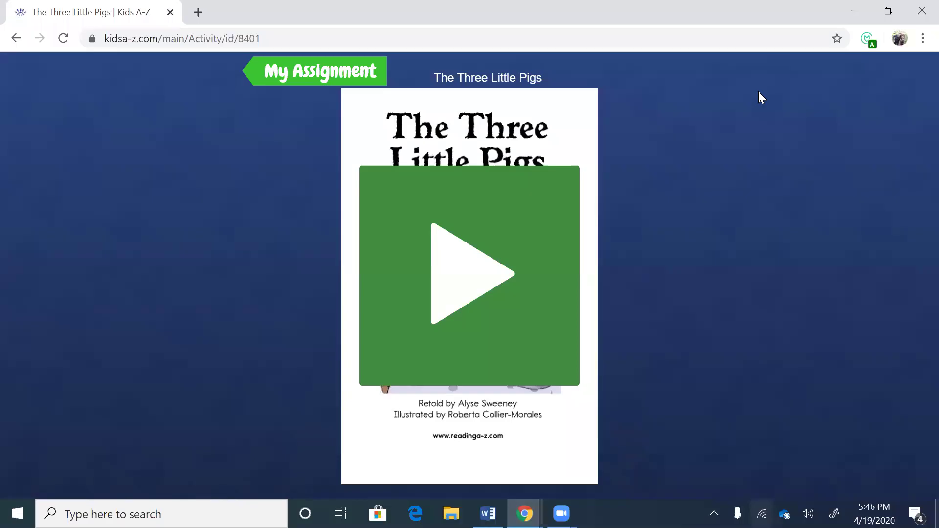
key("alt+Left")
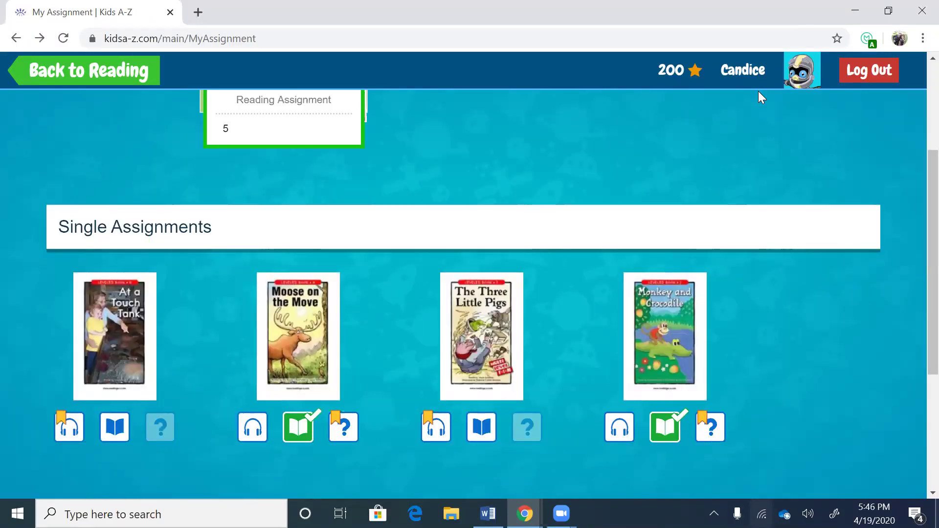
Reopen The Three Little Pigs and page from the cover to page 3.
key("alt+Right")
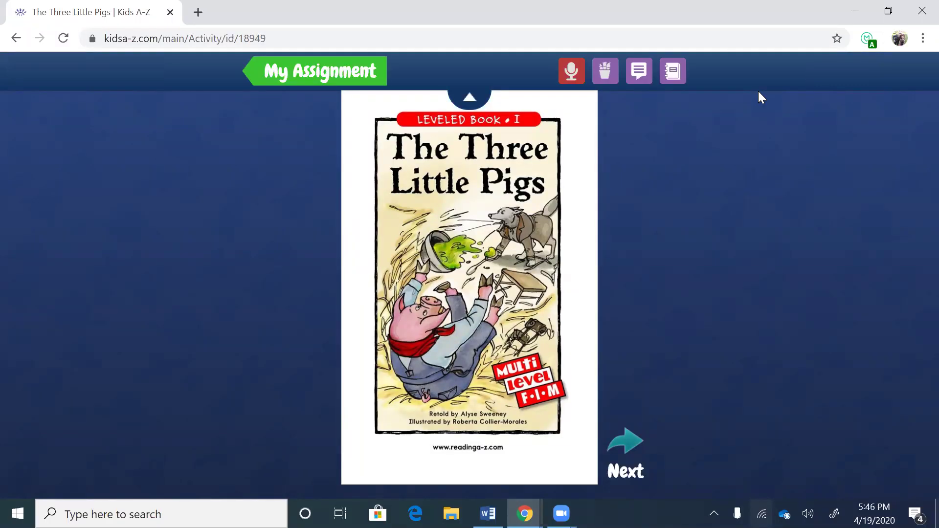
key("Right")
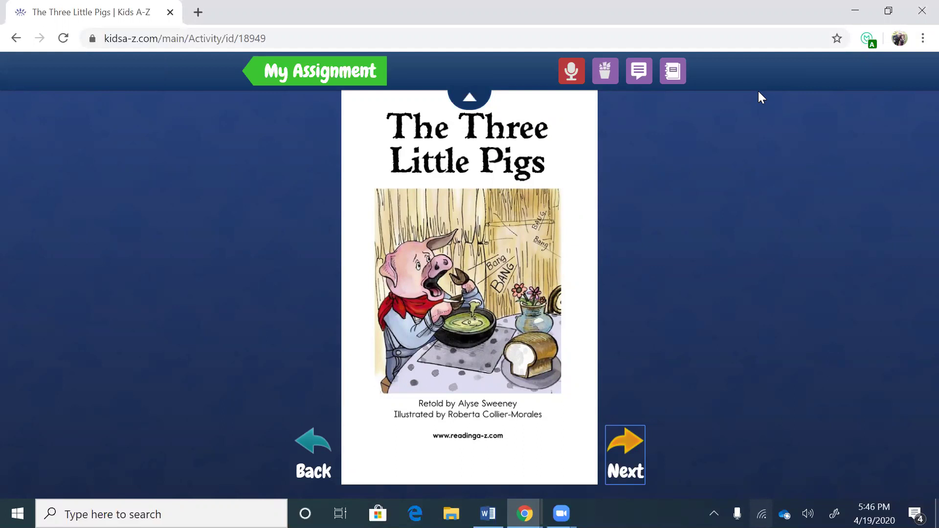
key("Right")
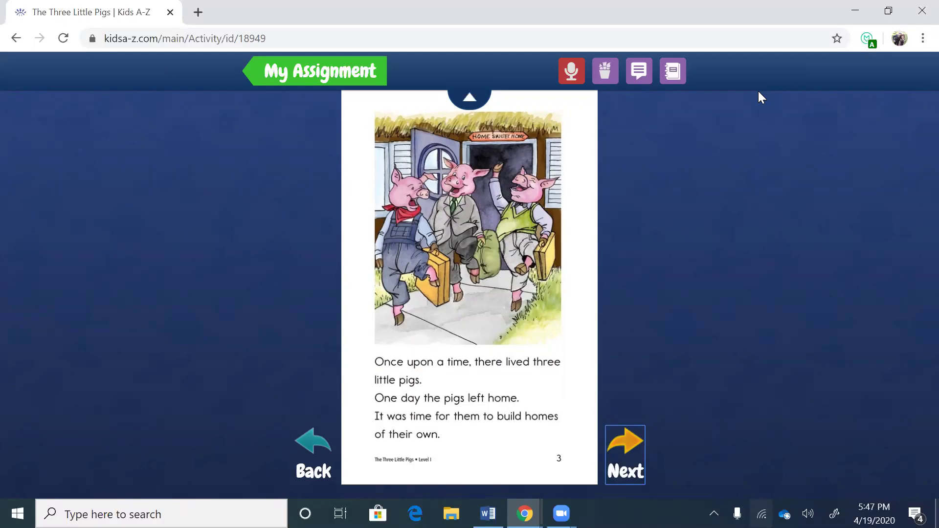
key("Left")
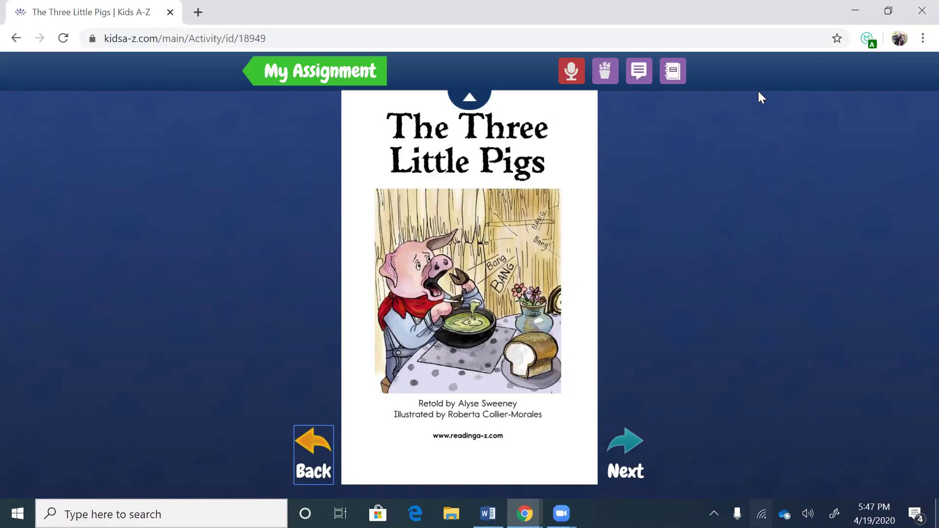
key("Right")
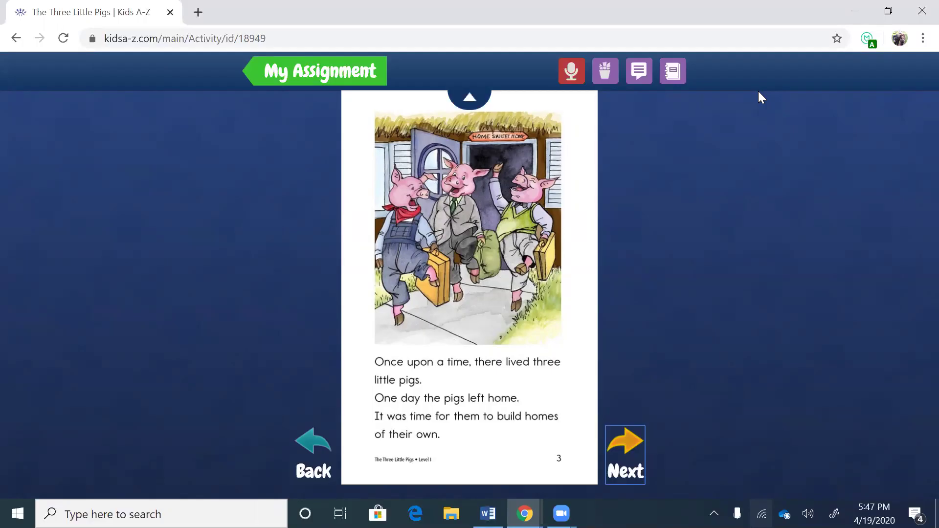
Turn through pages 4, 5, 6 and 7 of the story.
key("Return")
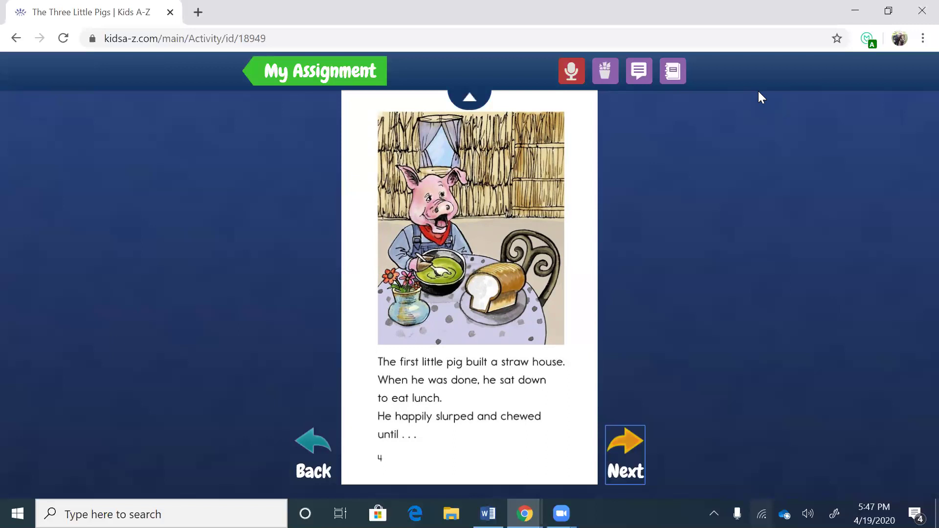
key("Right")
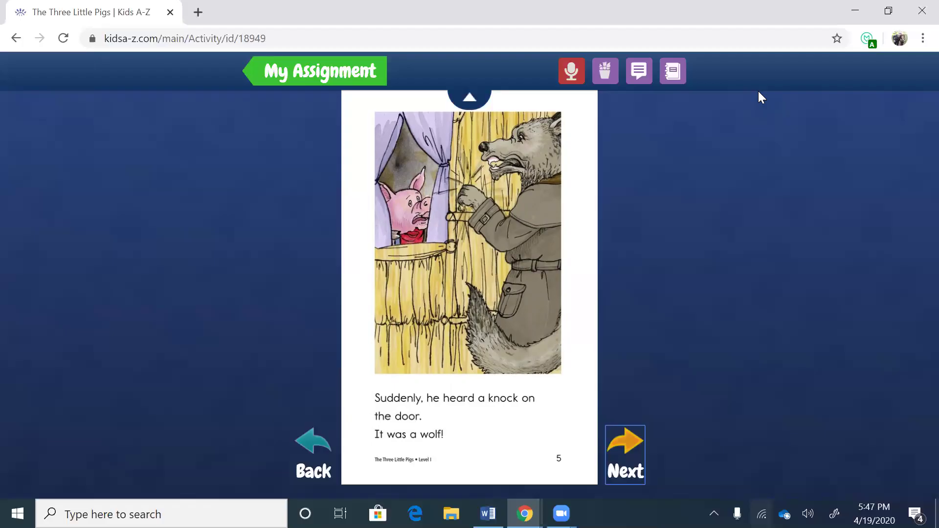
key("Right")
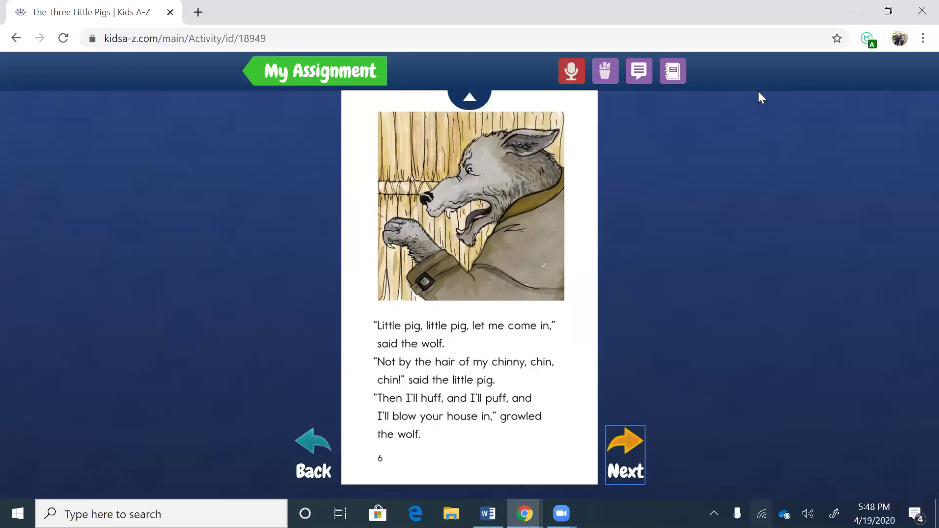
key("Right")
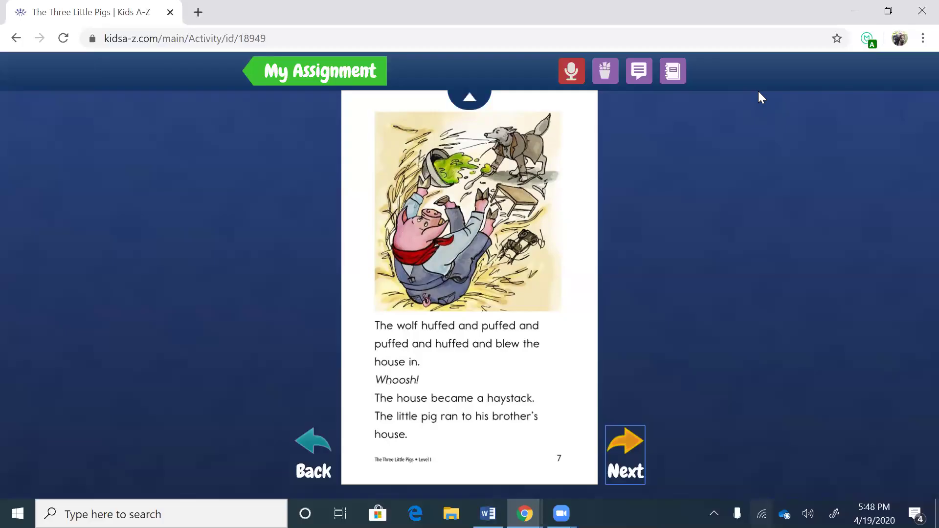
Flip back and forth between pages 6 and 9, settling on page 8.
key("Return")
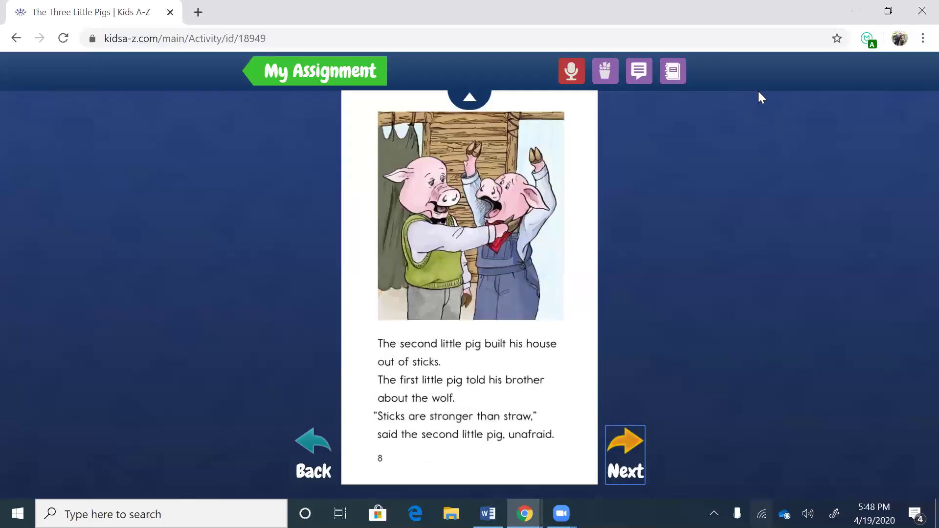
key("Return")
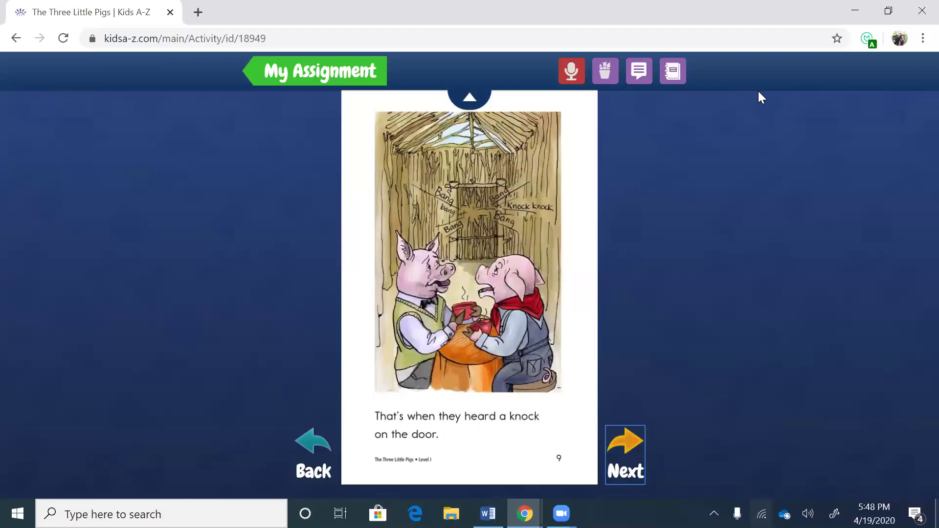
key("shift+Tab")
key("Return")
key("Return")
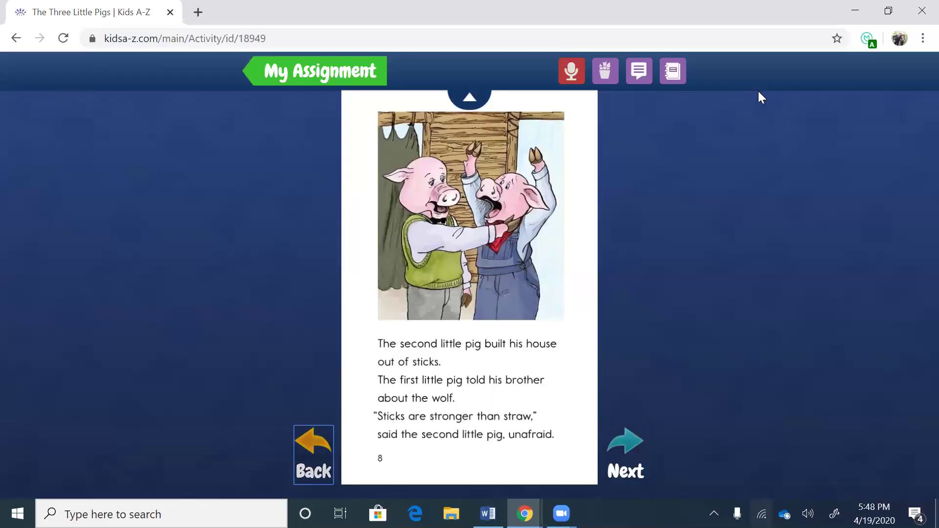
key("Return")
key("Tab")
key("Return")
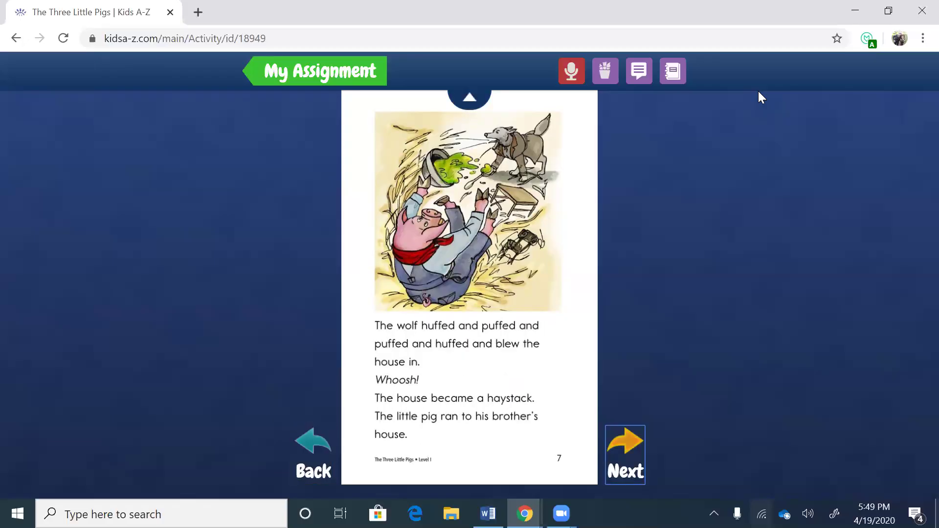
key("Return")
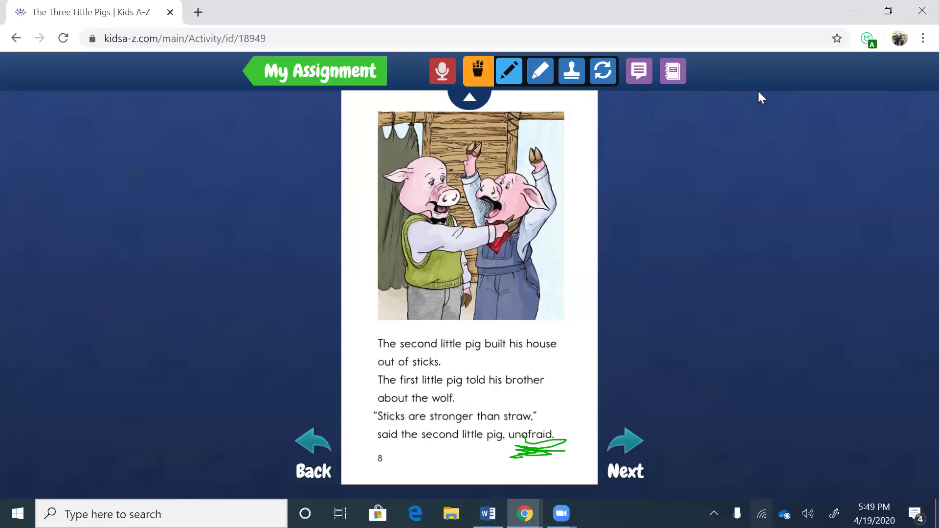
Page forward past pages 9 and 10 to page 11, where the stick house falls.
key("Right")
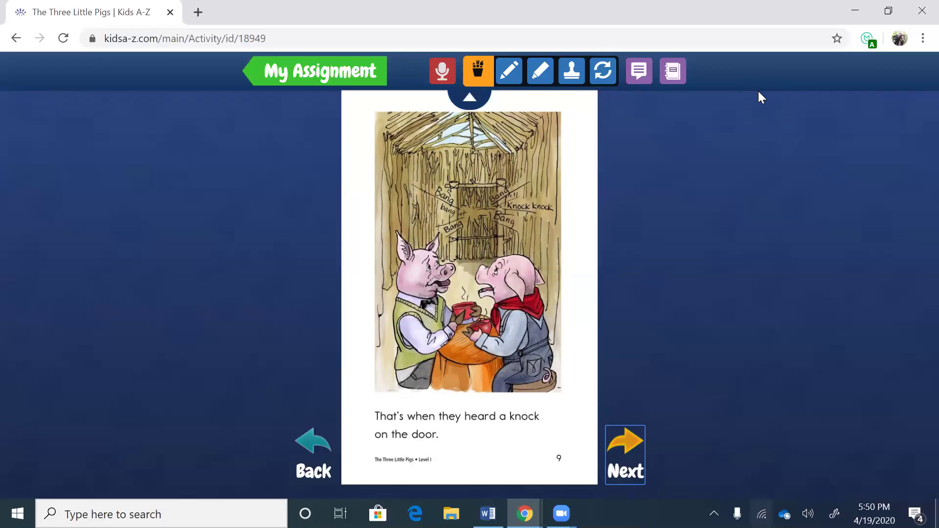
key("Right")
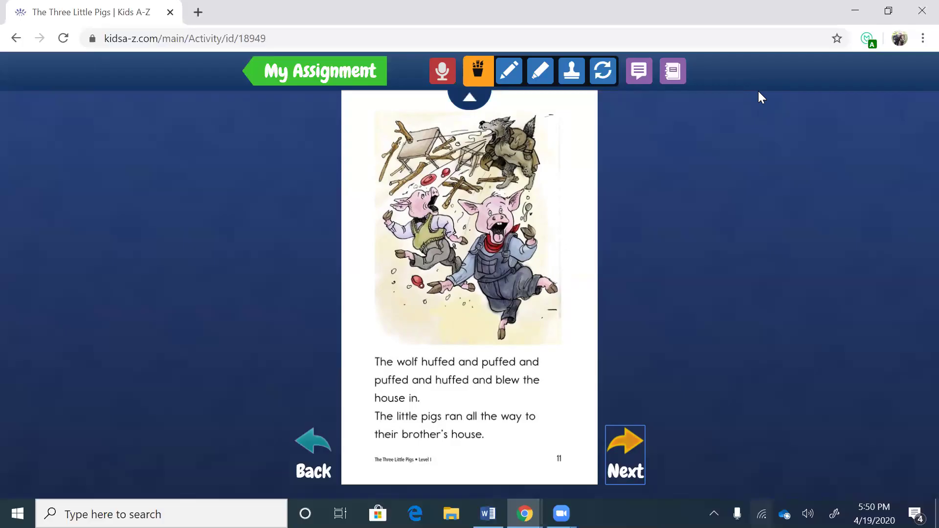
Turn to page 12 and highlight the word 'boasted' in yellow.
key("Right")
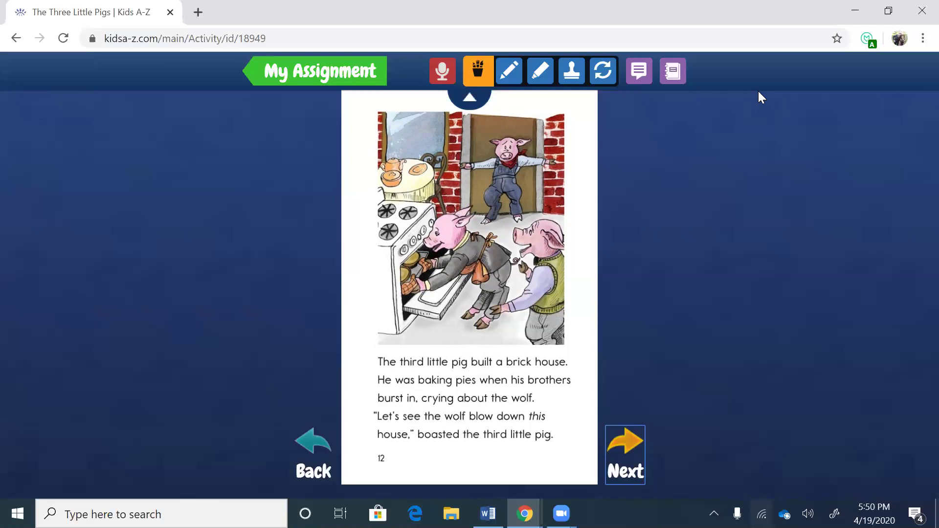
left_click(540, 71)
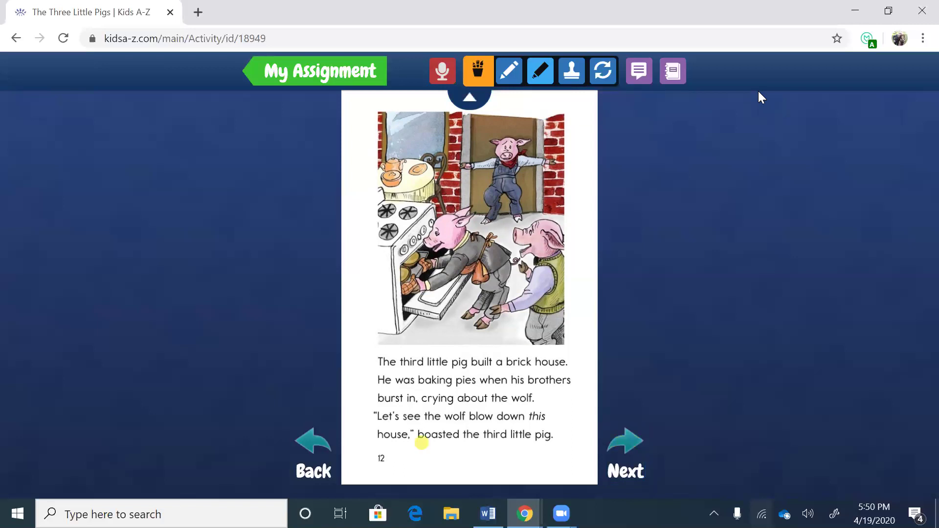
left_click_drag(422, 443, 464, 442)
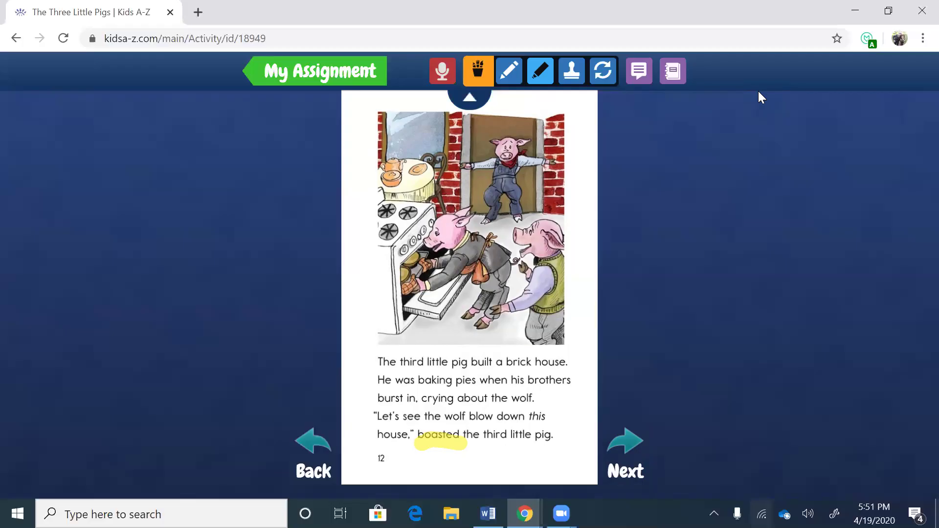
Page through pages 13, 14 and 15 to the final credits page.
key("Right")
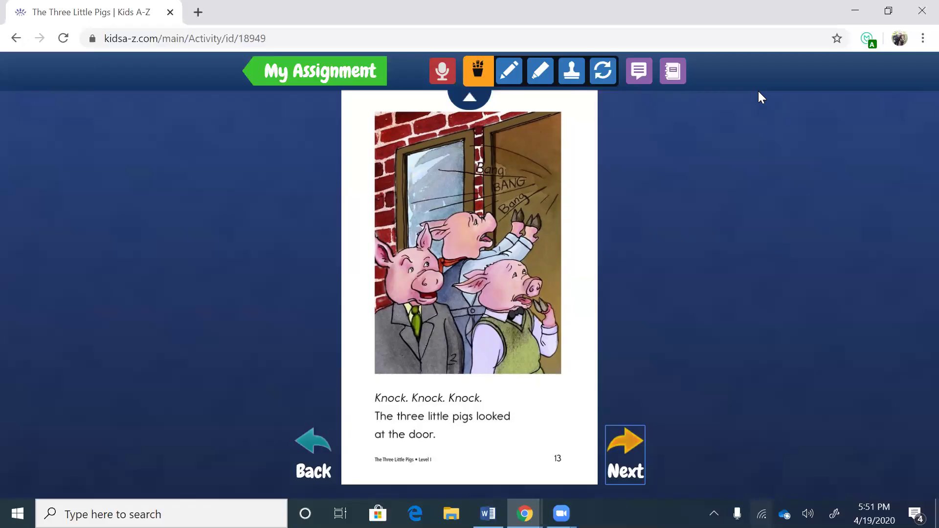
key("Right")
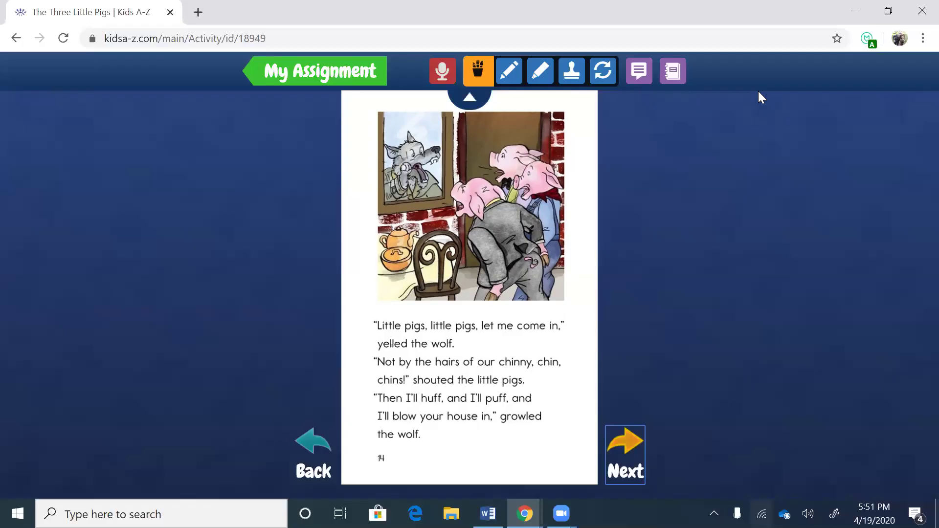
key("Right")
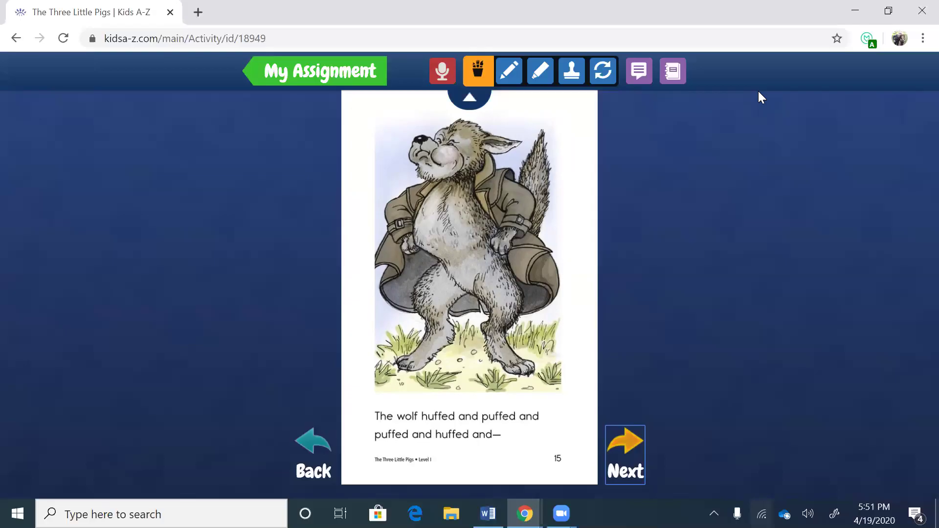
key("Right")
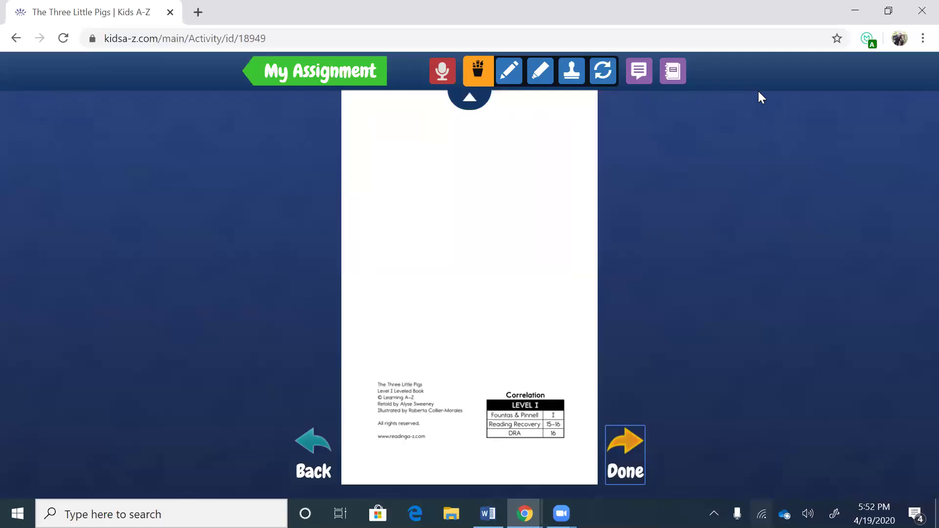
Finish The Three Little Pigs with Done to earn the 50-star reward.
key("Return")
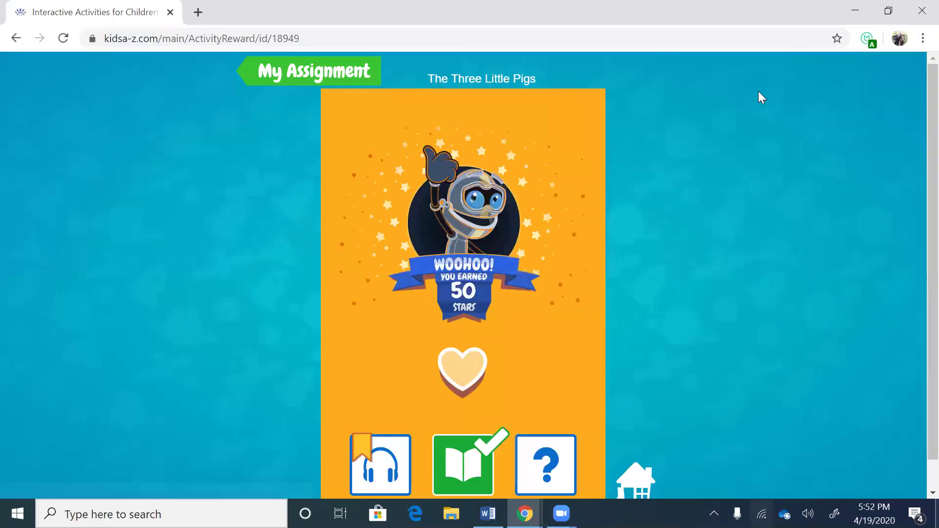